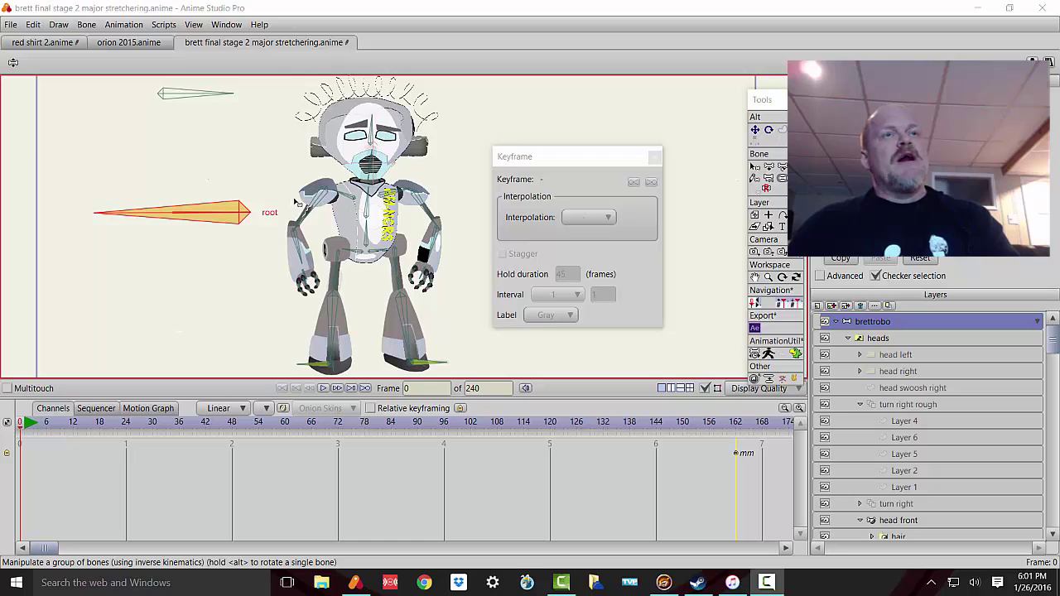
- Raise the robot's arm with a key at frame 24 and preview the early frames
click(23, 425)
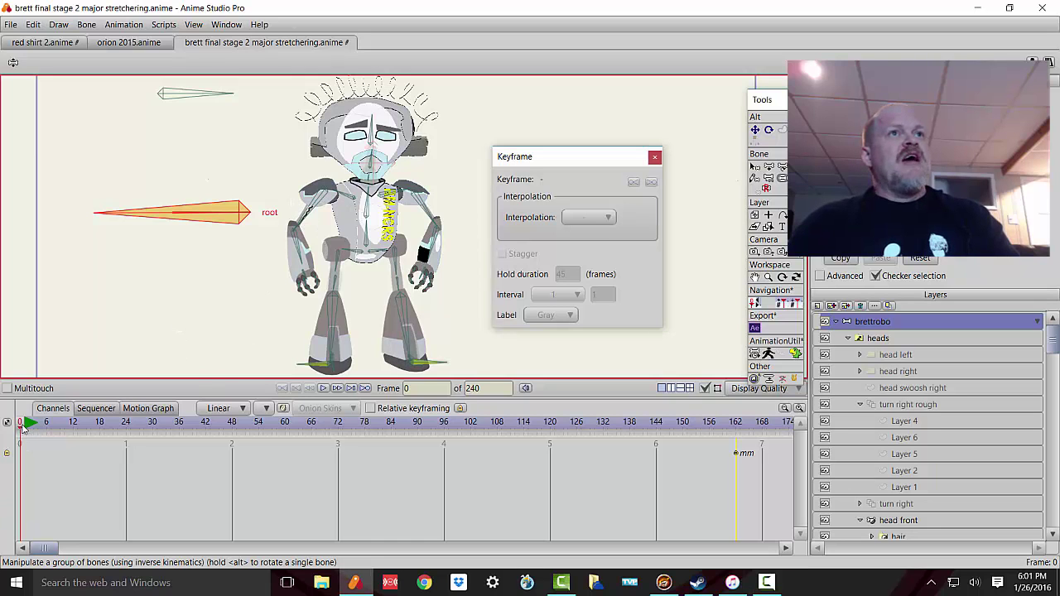
drag(24, 425, 131, 429)
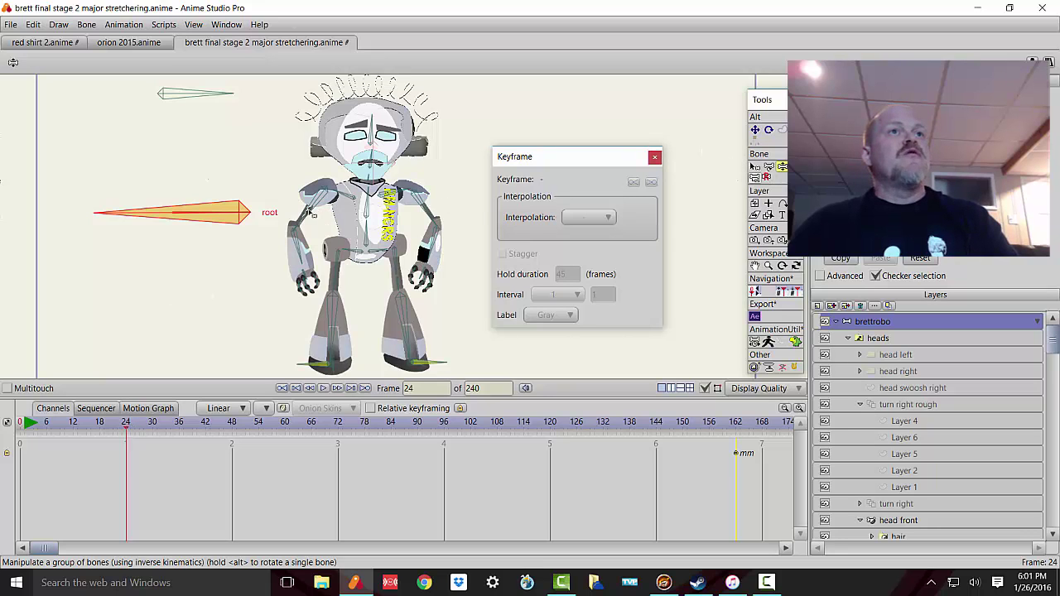
drag(308, 212, 248, 195)
drag(25, 423, 74, 426)
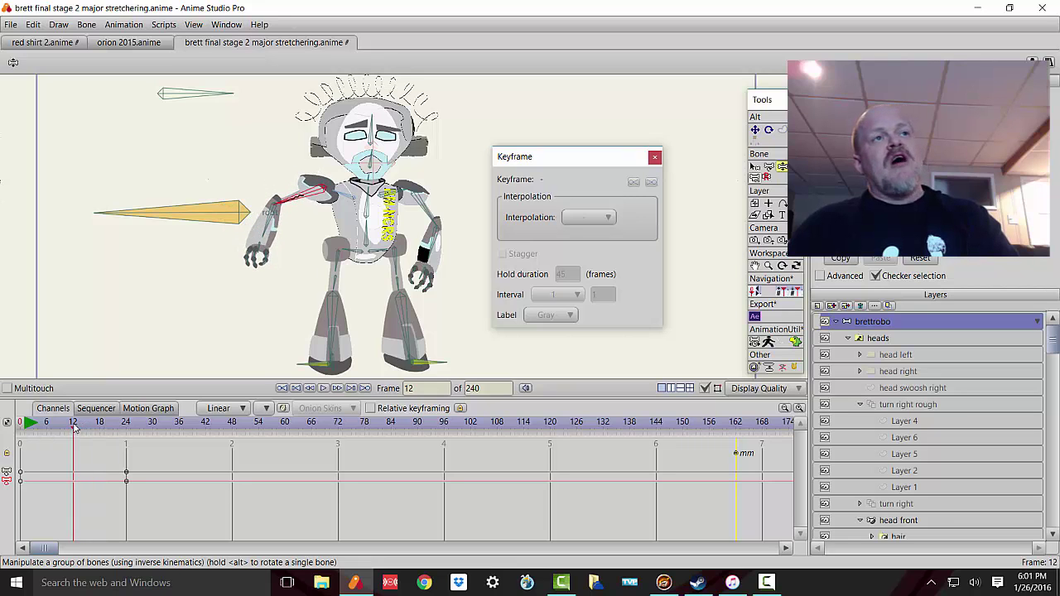
- Bend the raised arm in toward the chest at frame 24 and preview from the start
drag(75, 427, 127, 426)
drag(247, 200, 306, 204)
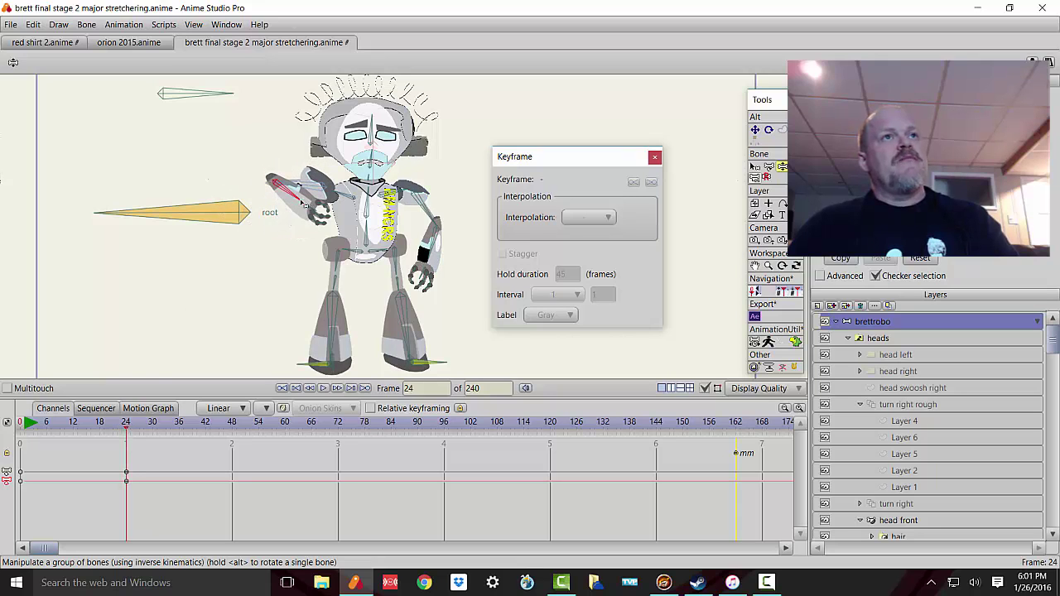
click(34, 425)
drag(34, 424, 64, 427)
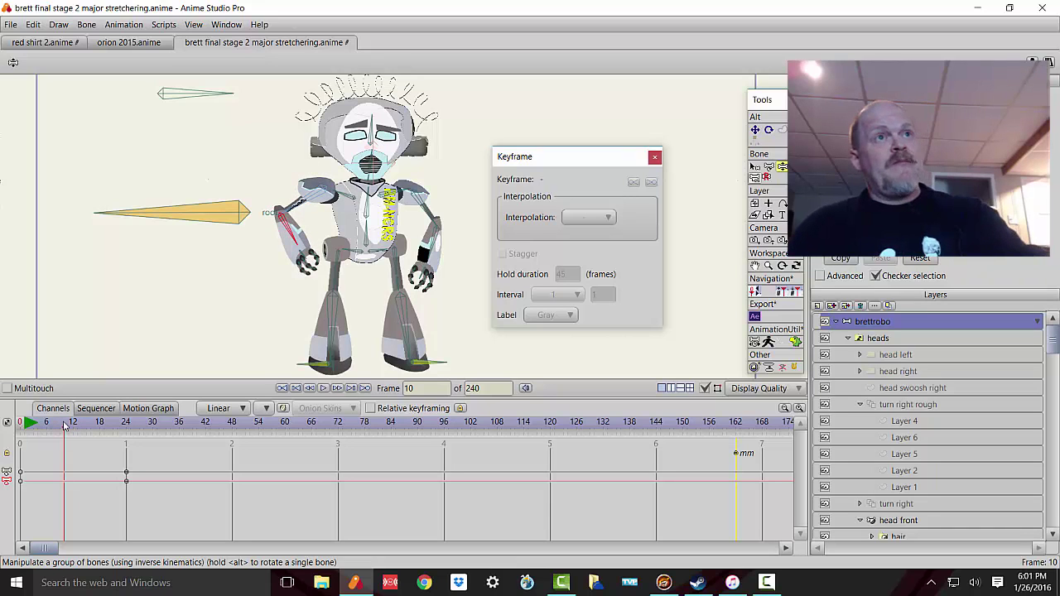
- Swing the upper arm outward with a key at frame 12, re-pose it near frame 24, and scrub to check
click(72, 423)
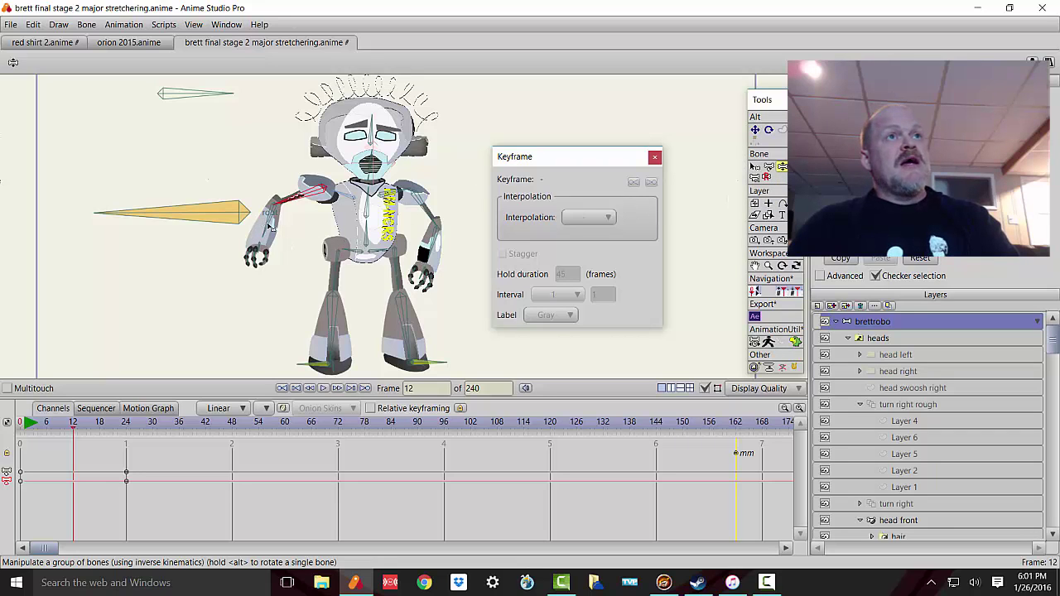
drag(269, 225, 269, 226)
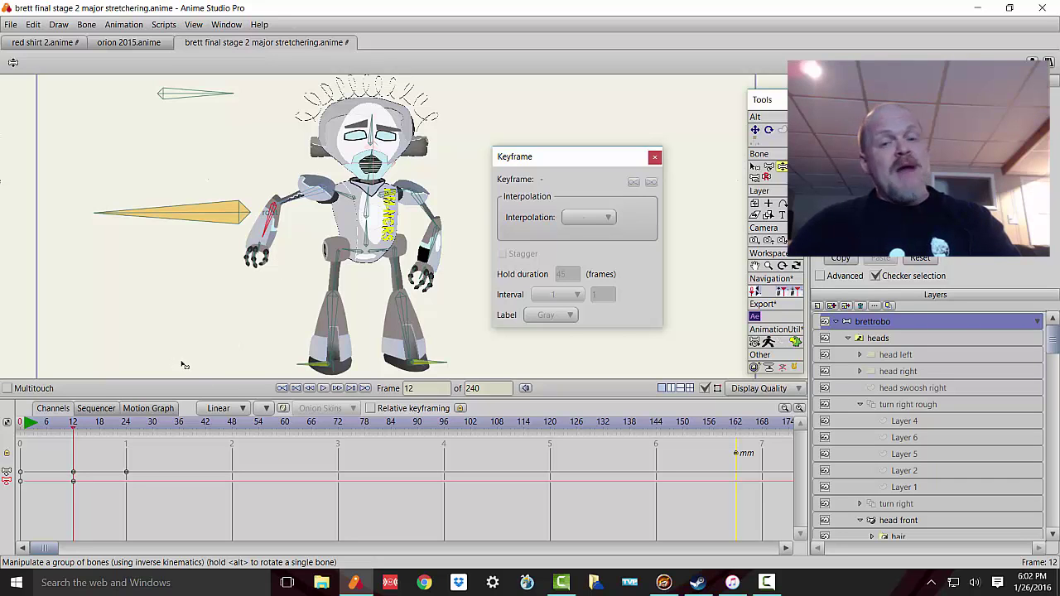
drag(80, 422, 125, 422)
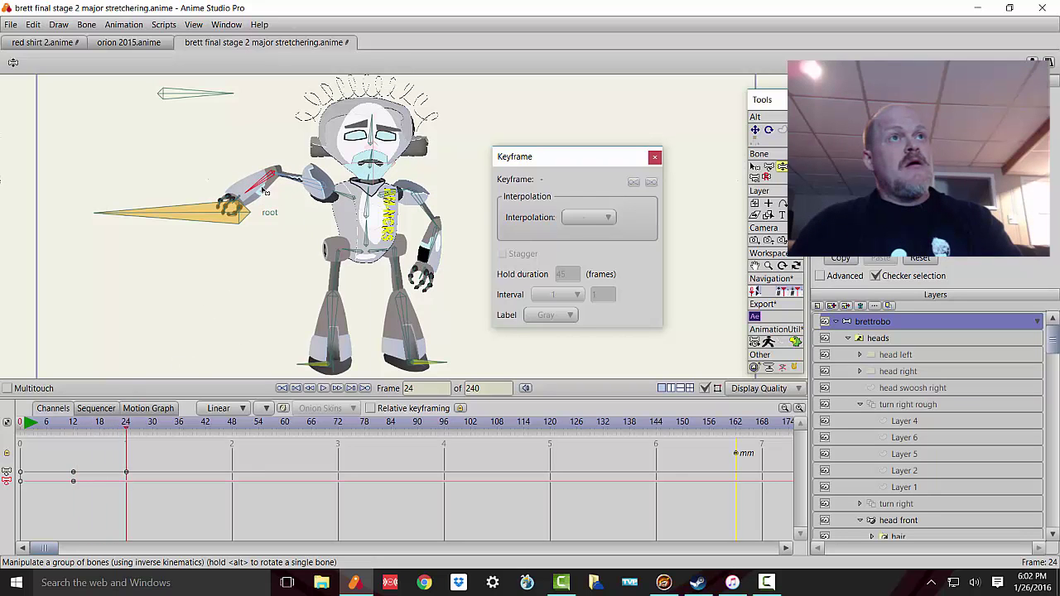
drag(267, 188, 317, 192)
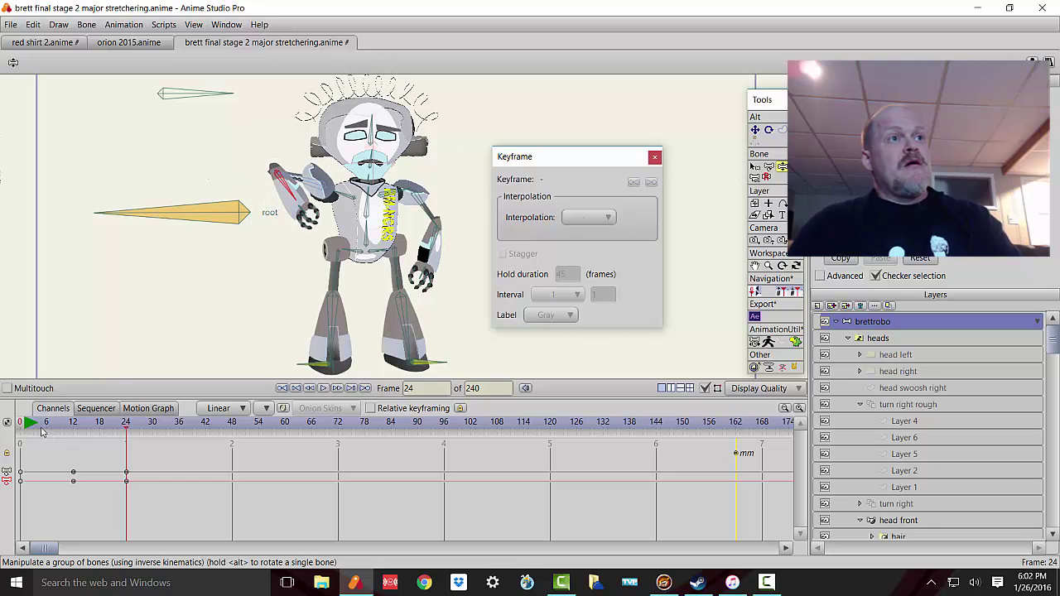
drag(40, 424, 179, 429)
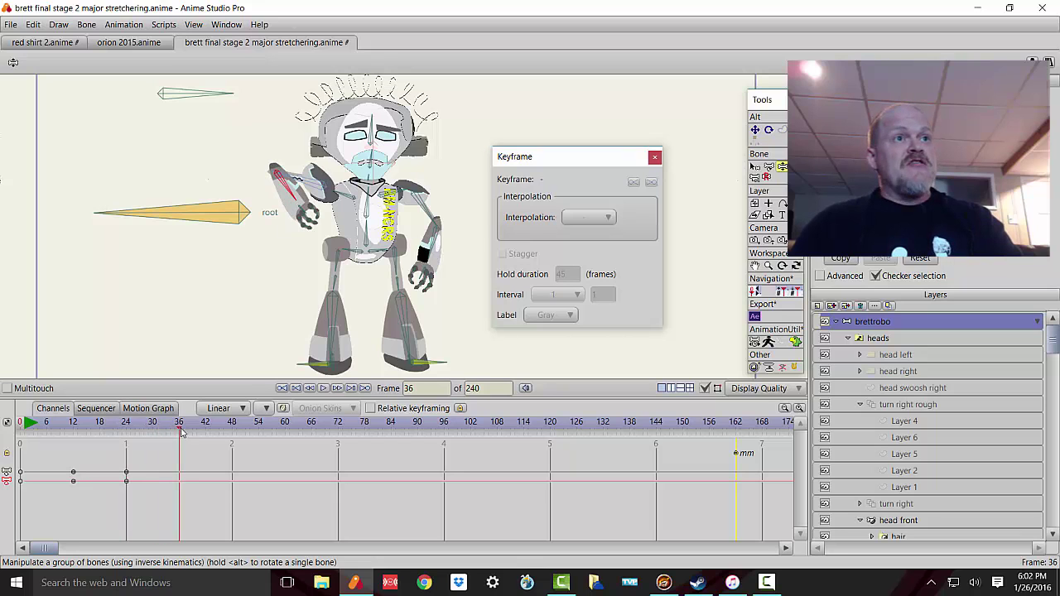
drag(543, 166, 929, 151)
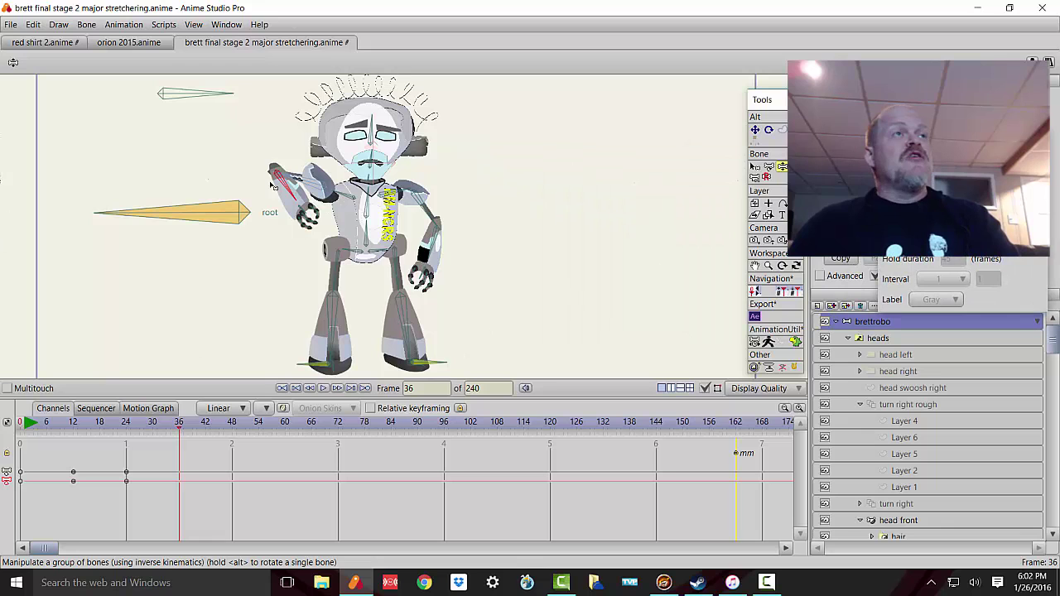
click(86, 24)
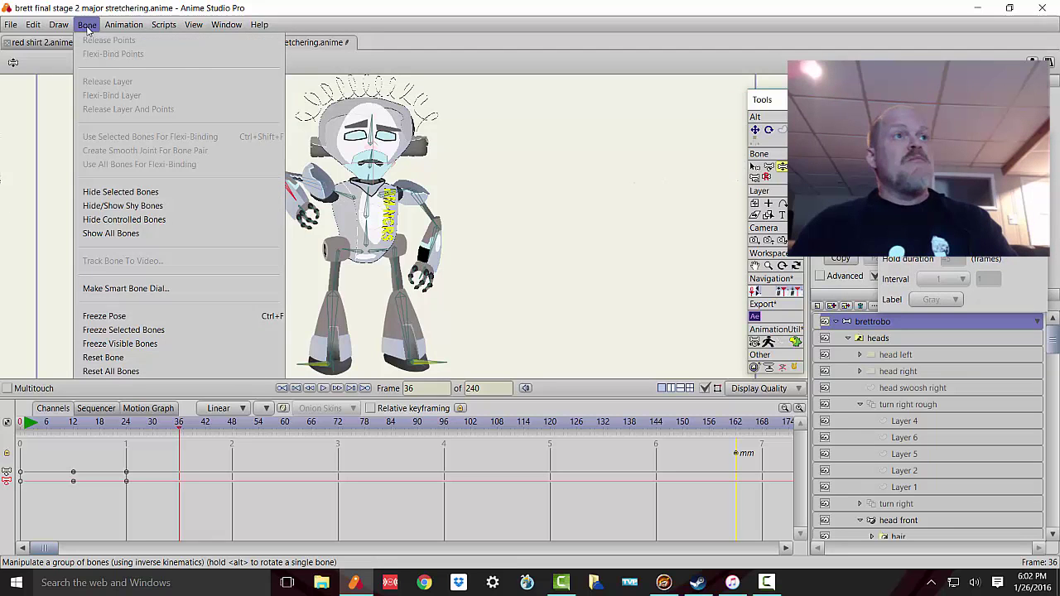
mouse_move(86, 24)
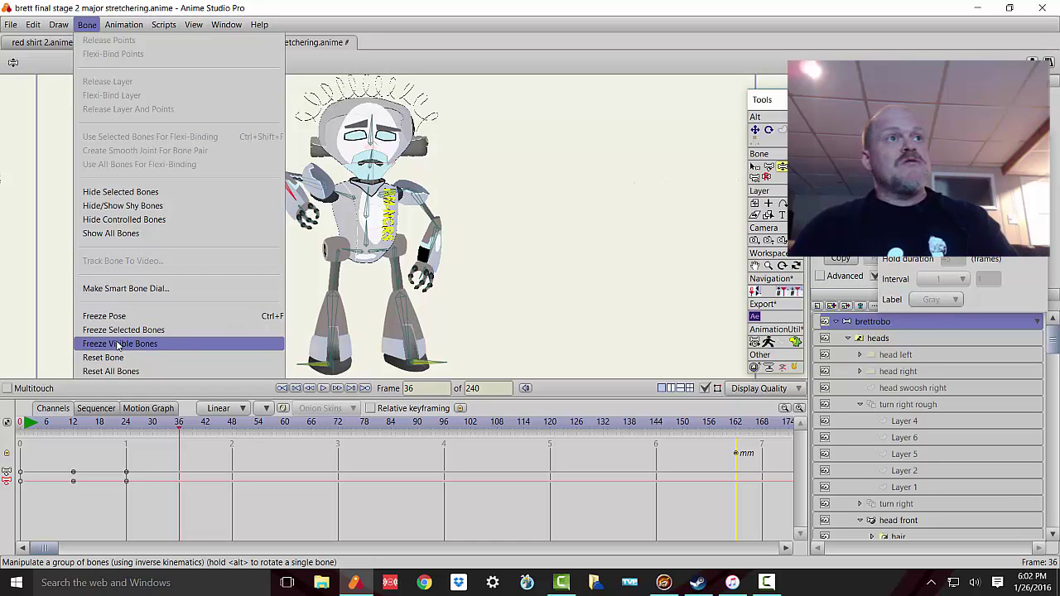
click(178, 424)
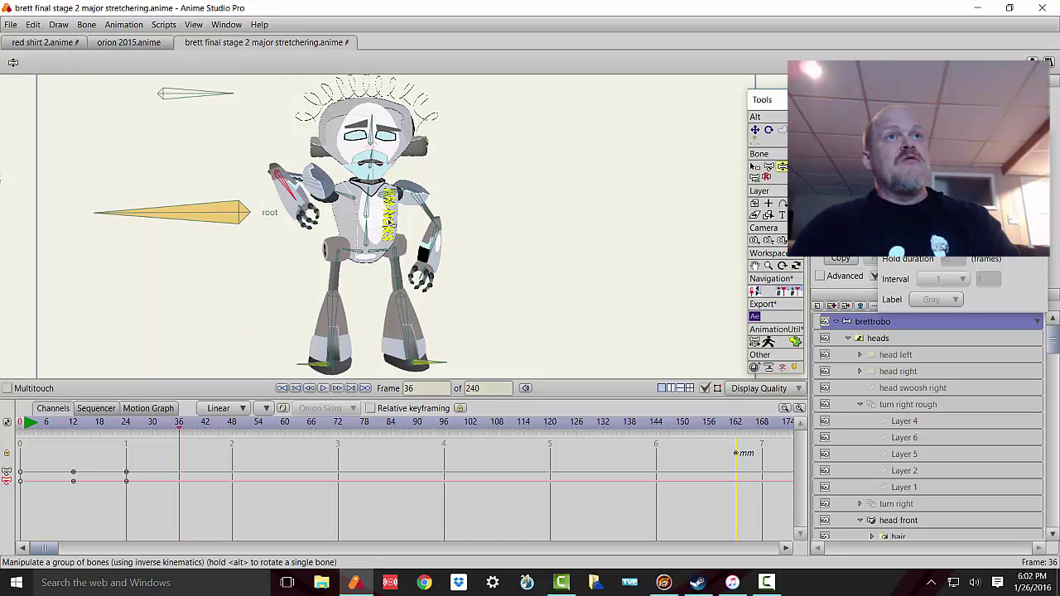
- Rotate the robot's other arm bone up and out at frame 36, then scrub to preview
click(428, 210)
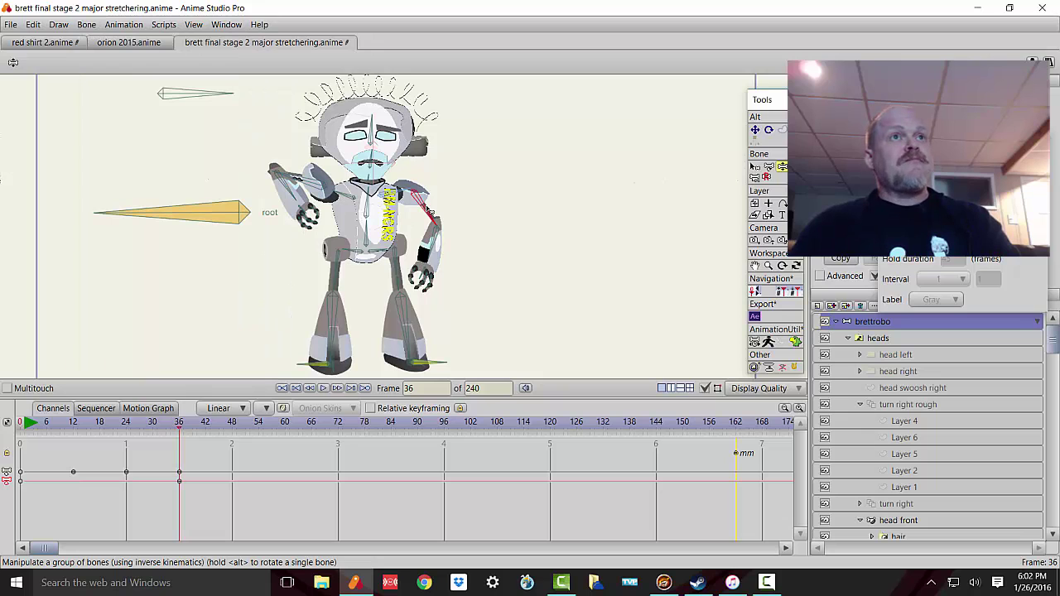
drag(428, 211, 432, 157)
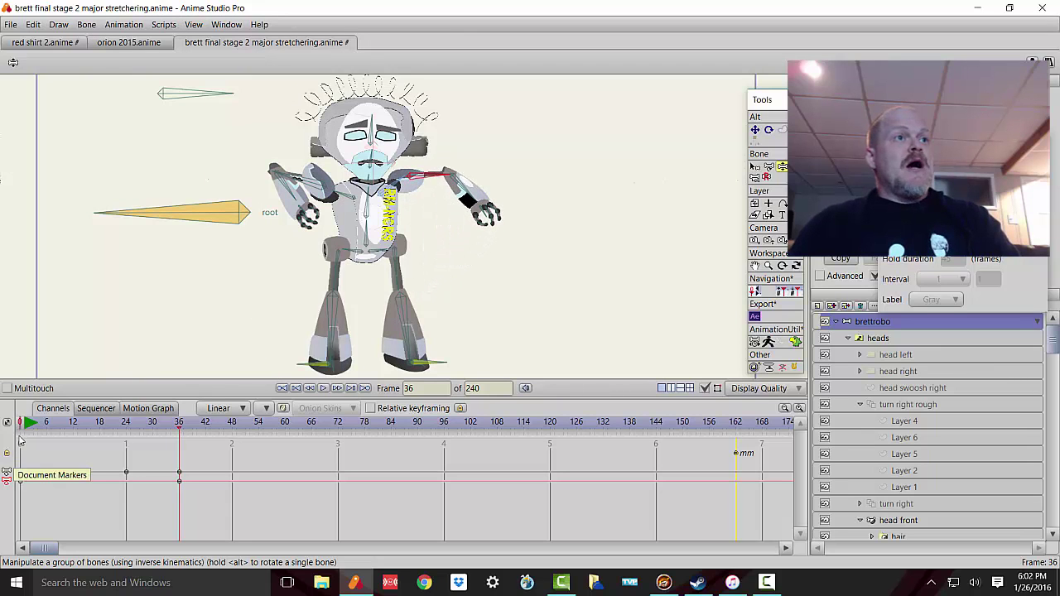
click(51, 424)
mouse_move(52, 424)
mouse_down()
mouse_move(162, 424)
mouse_move(36, 425)
mouse_up()
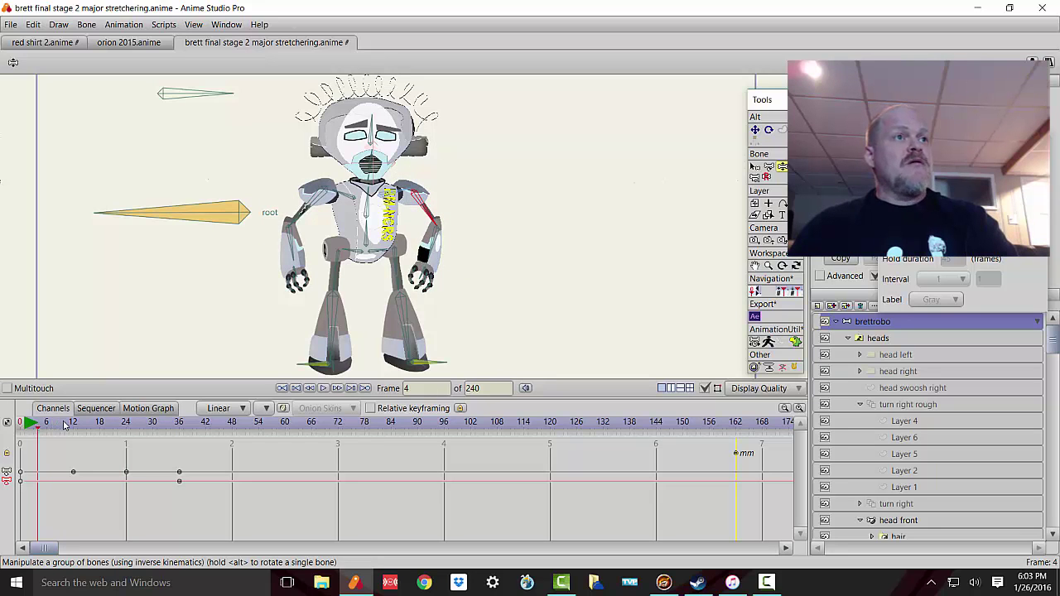
drag(64, 425, 127, 433)
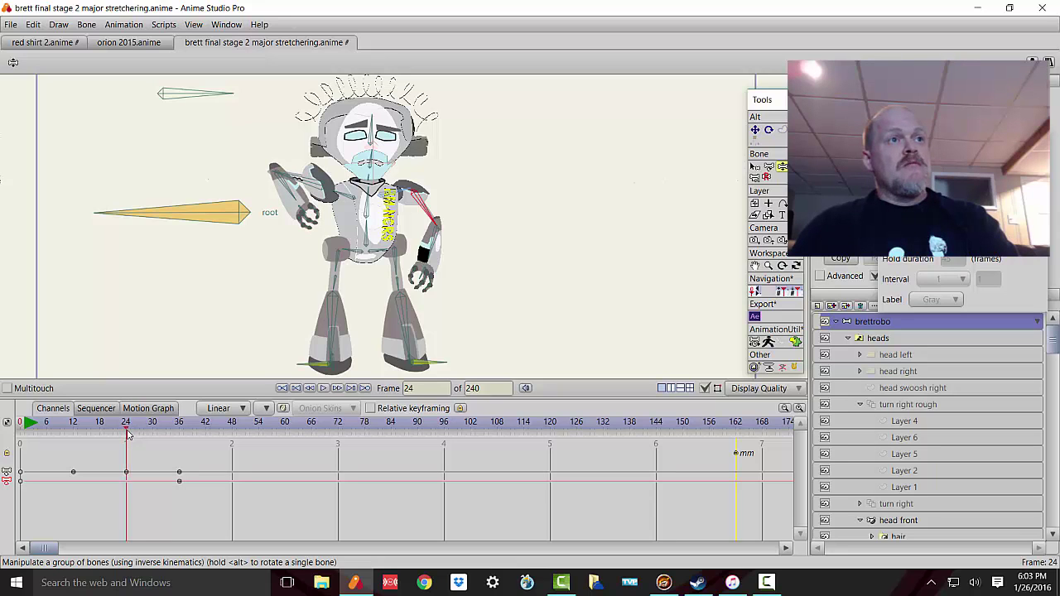
- Apply Bone > Freeze Pose to hold every bone's pose at frame 24
click(87, 25)
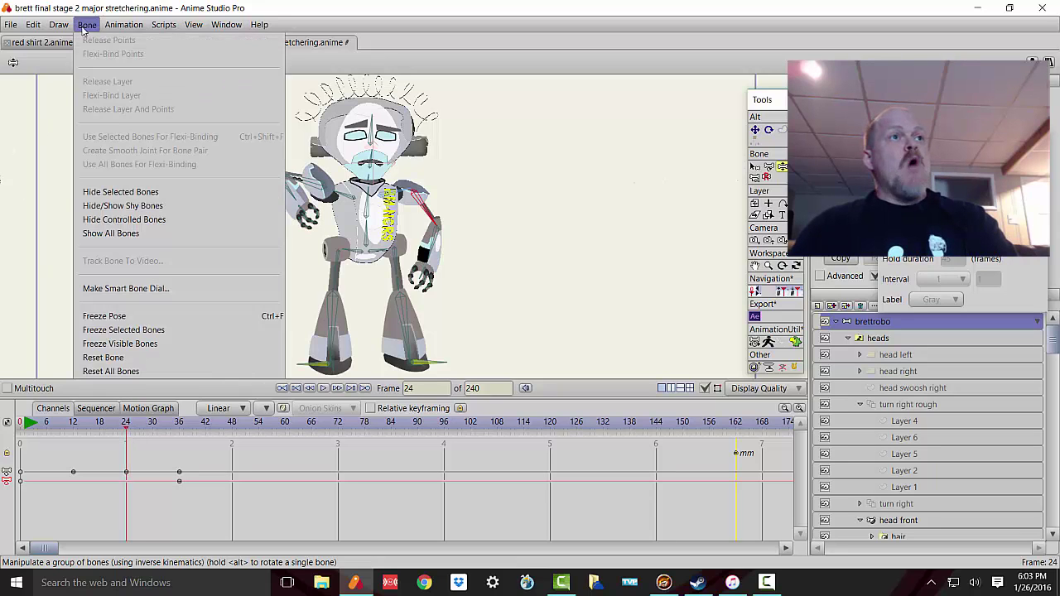
click(94, 322)
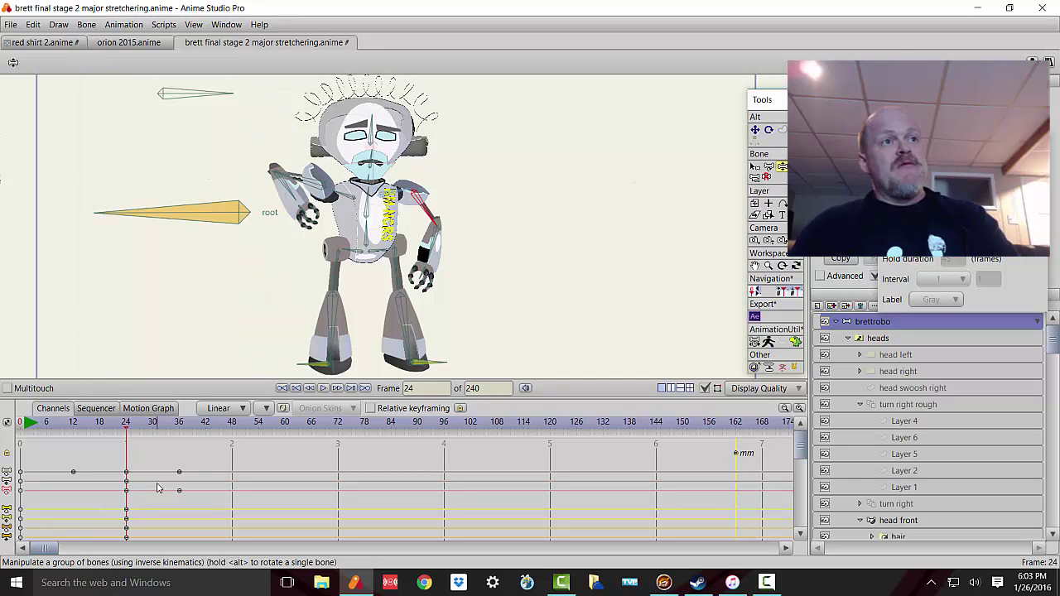
scroll(111, 469, down, 1)
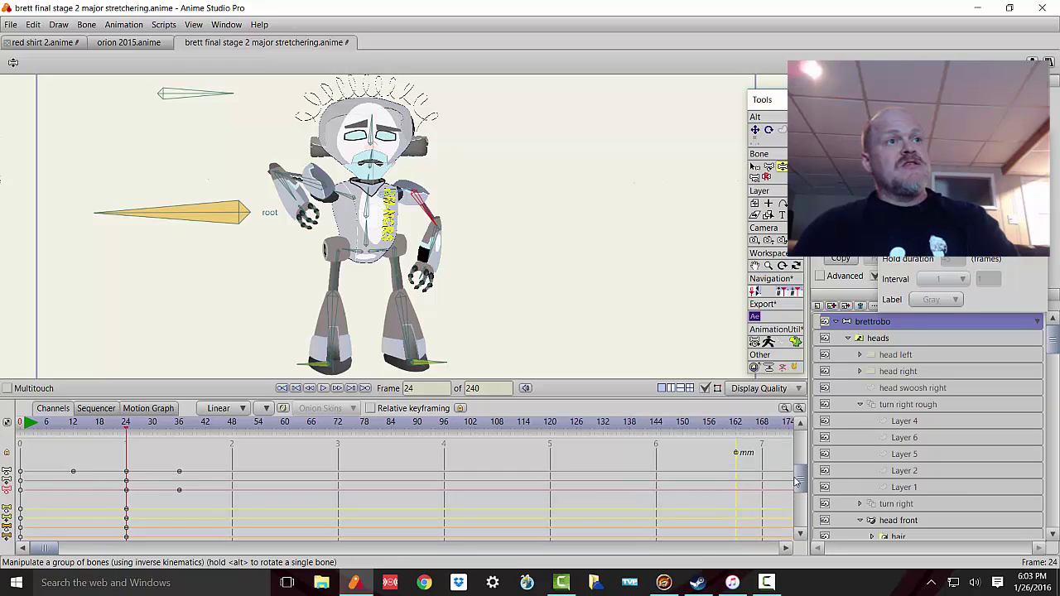
mouse_move(798, 509)
mouse_down()
mouse_move(797, 463)
mouse_move(801, 524)
mouse_up()
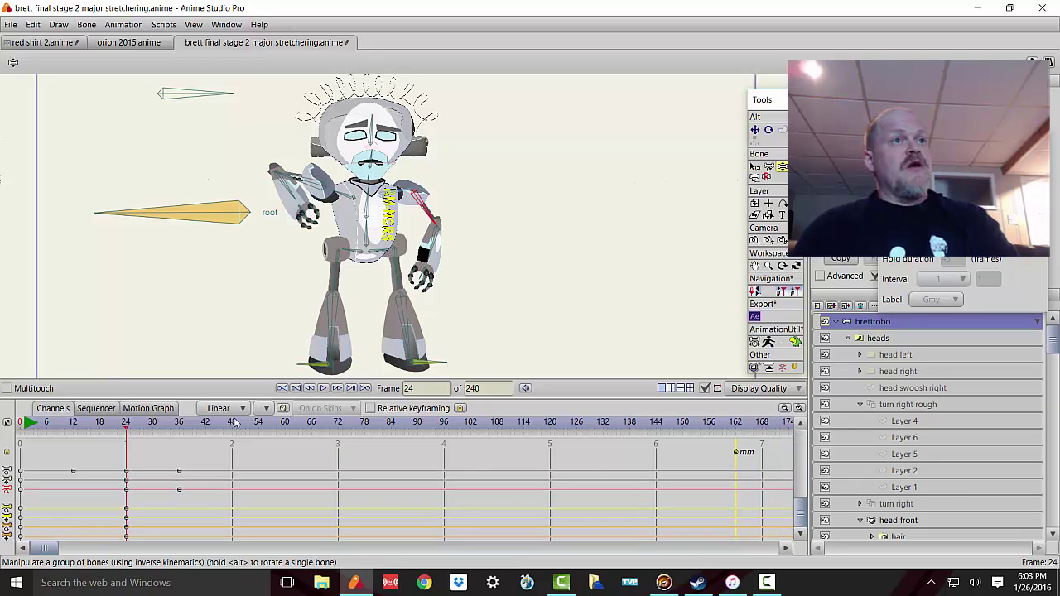
- Raise the other arm outward again at frame 36 and preview frames 15 to 25
drag(162, 425, 179, 426)
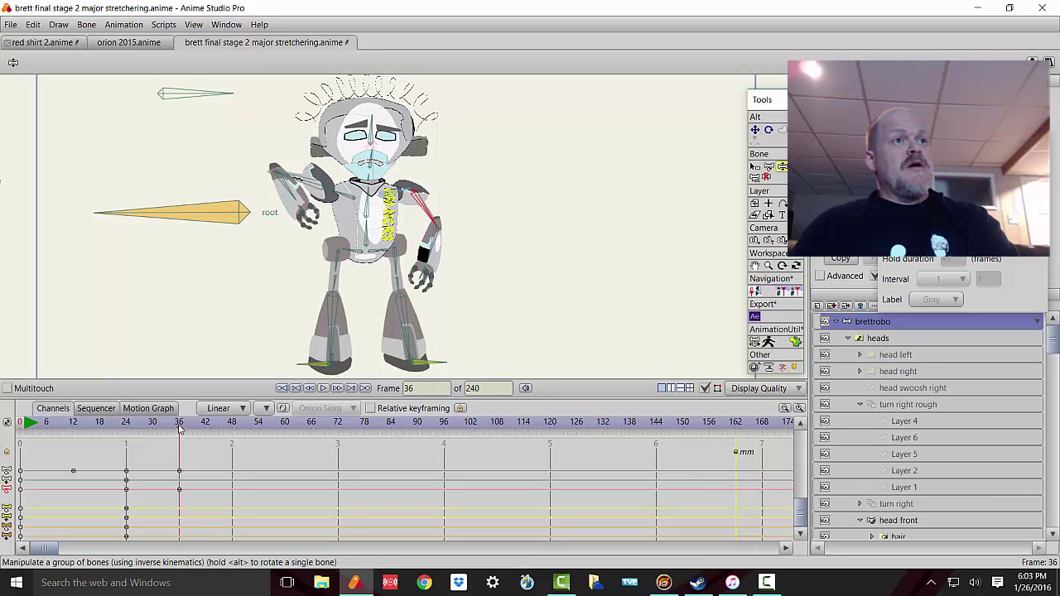
drag(424, 212, 418, 143)
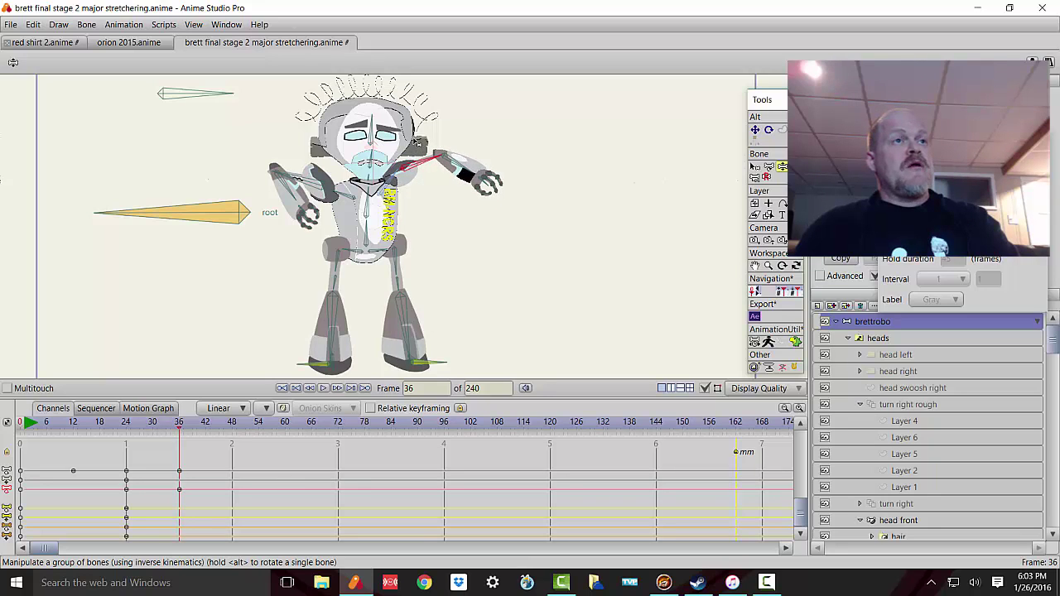
click(89, 424)
drag(90, 424, 154, 426)
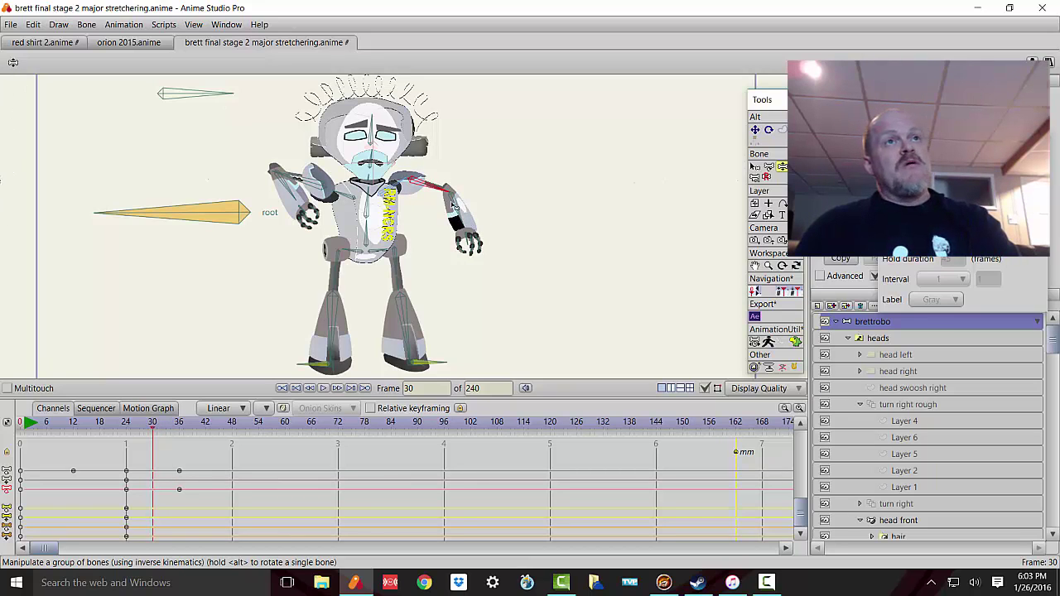
- Freeze the whole pose at frame 30, then fold the arm toward the chest at frame 36
click(86, 24)
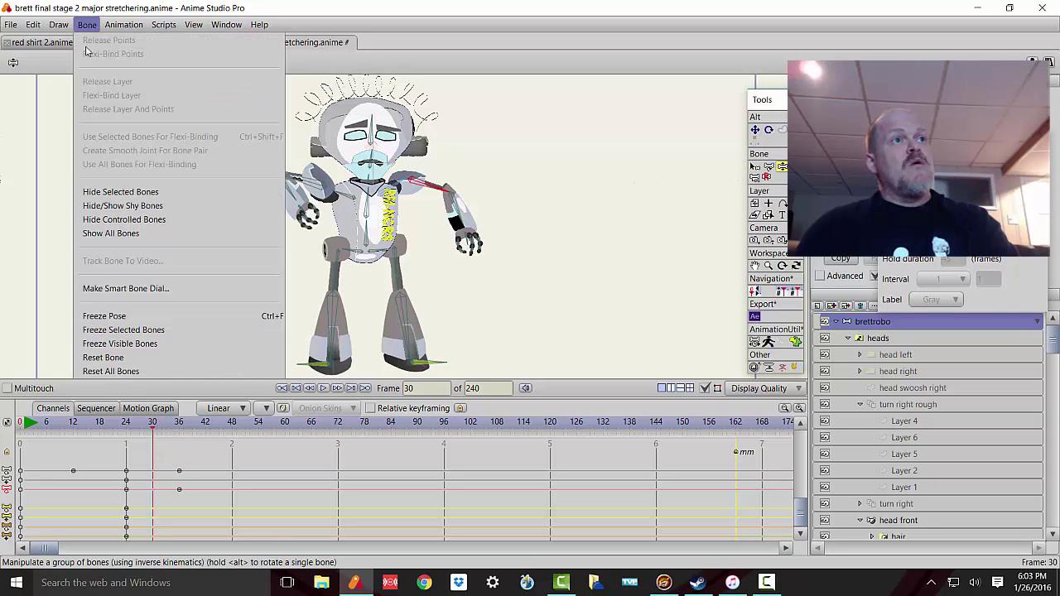
click(145, 316)
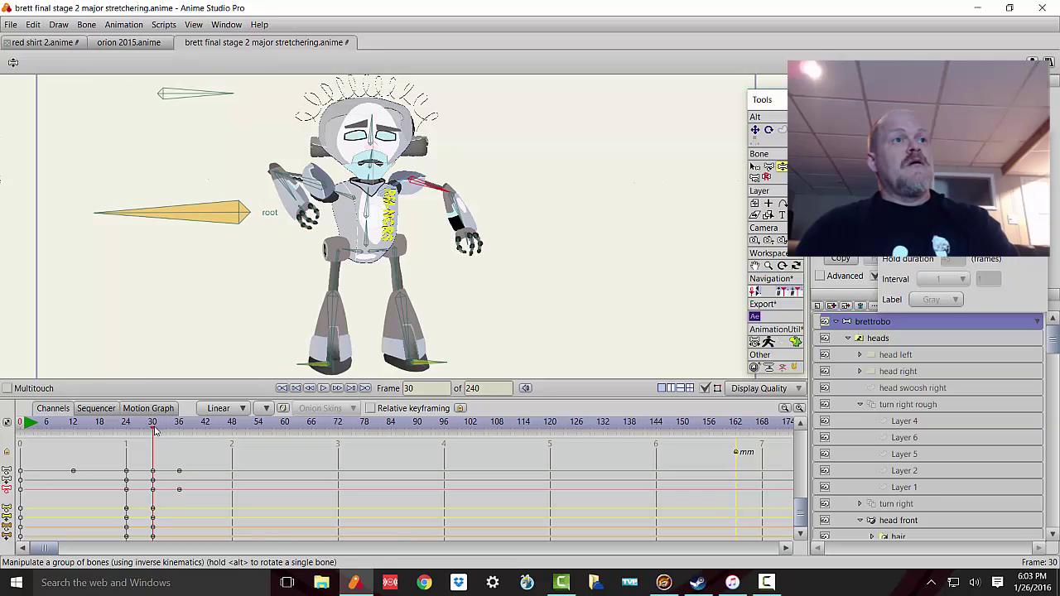
drag(153, 424, 181, 422)
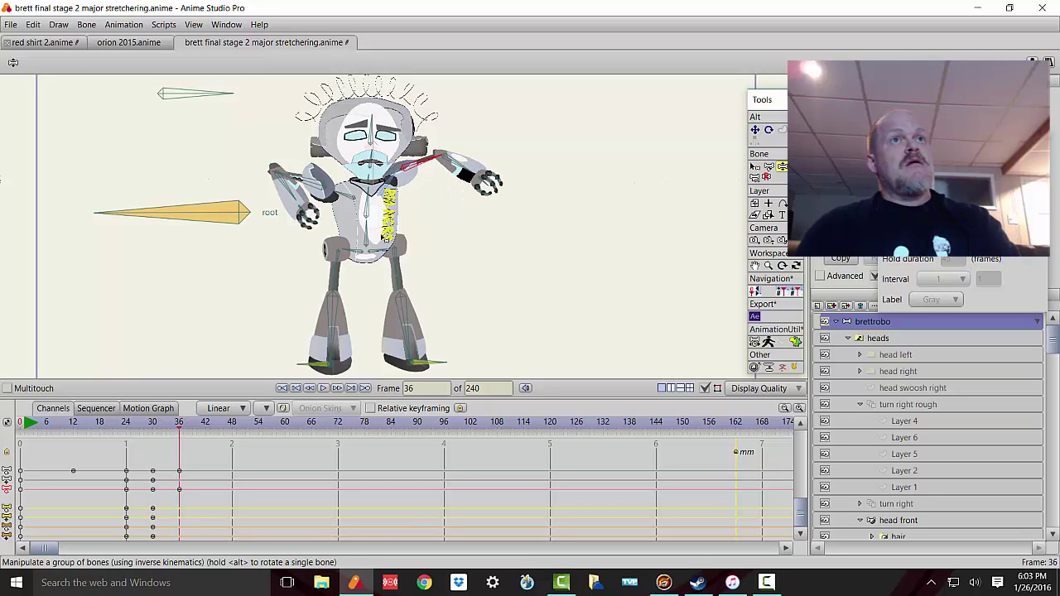
drag(442, 171, 408, 190)
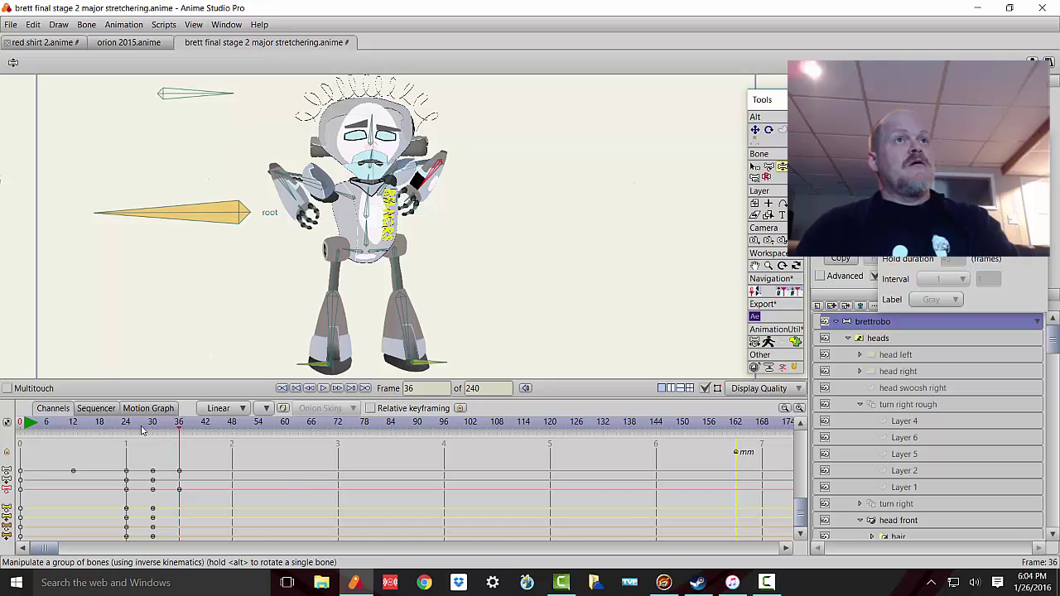
drag(143, 430, 194, 424)
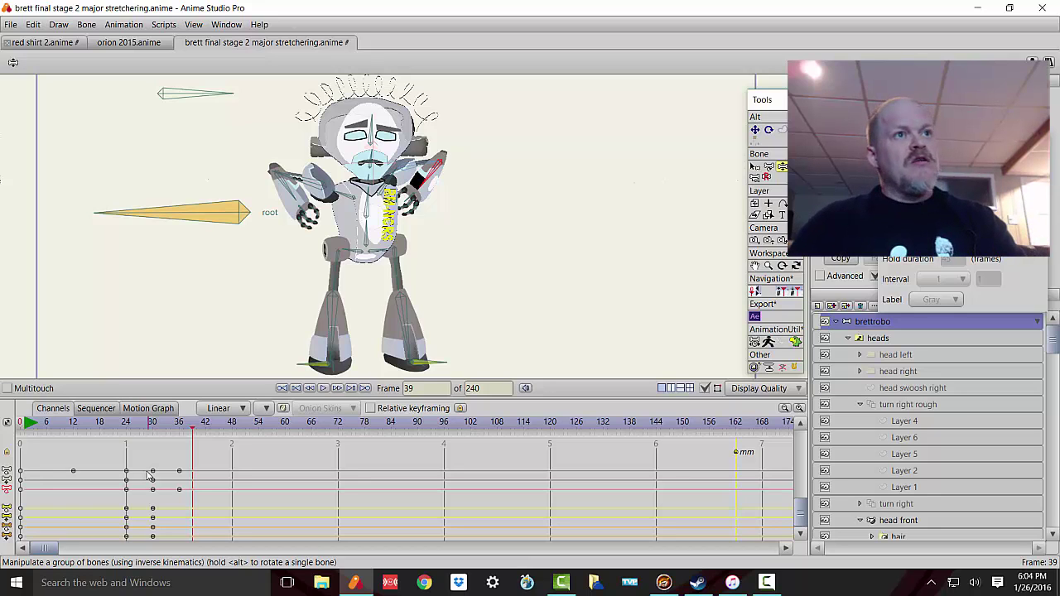
- At frame 41, apply Freeze Selected Bones to the arm bones and the left upper arm bone
click(203, 429)
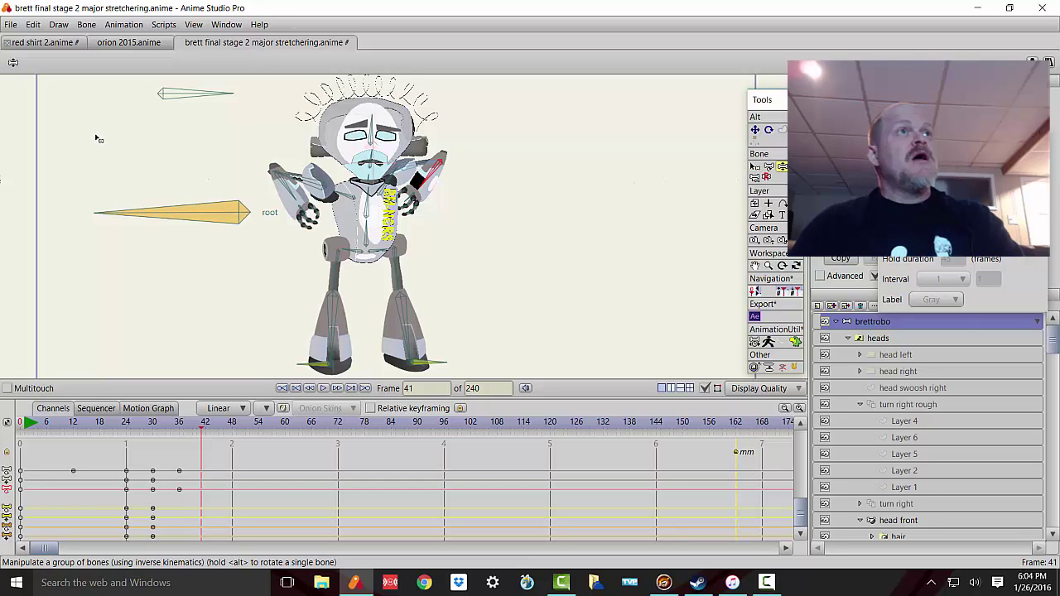
click(85, 25)
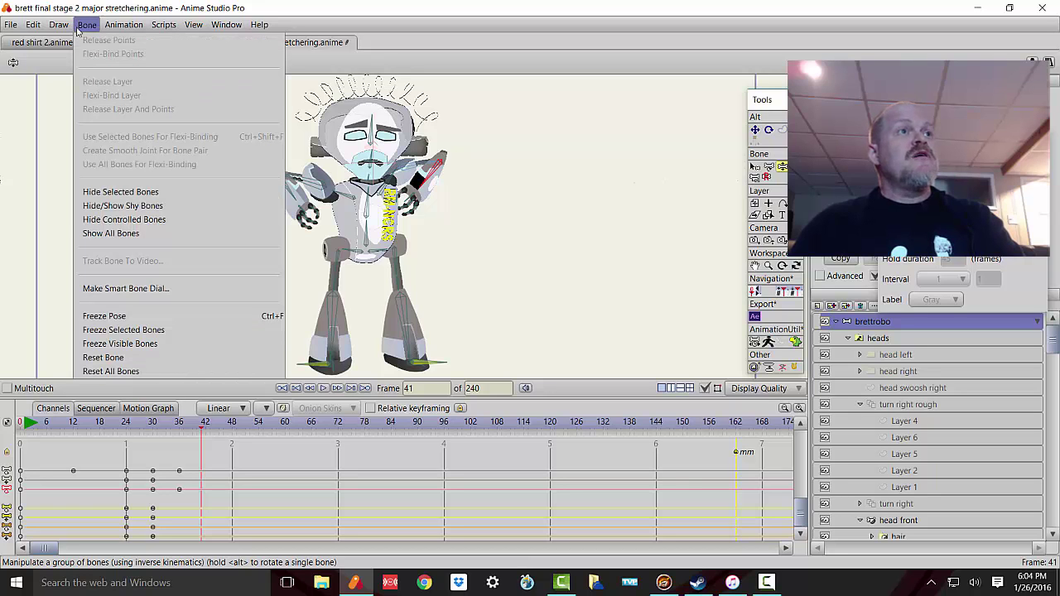
click(124, 329)
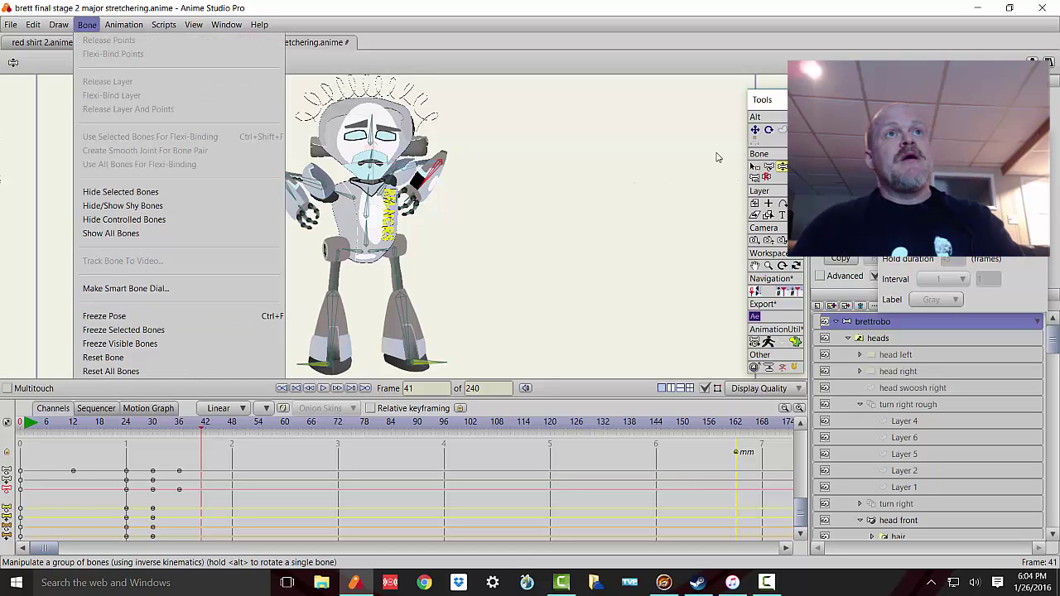
click(754, 166)
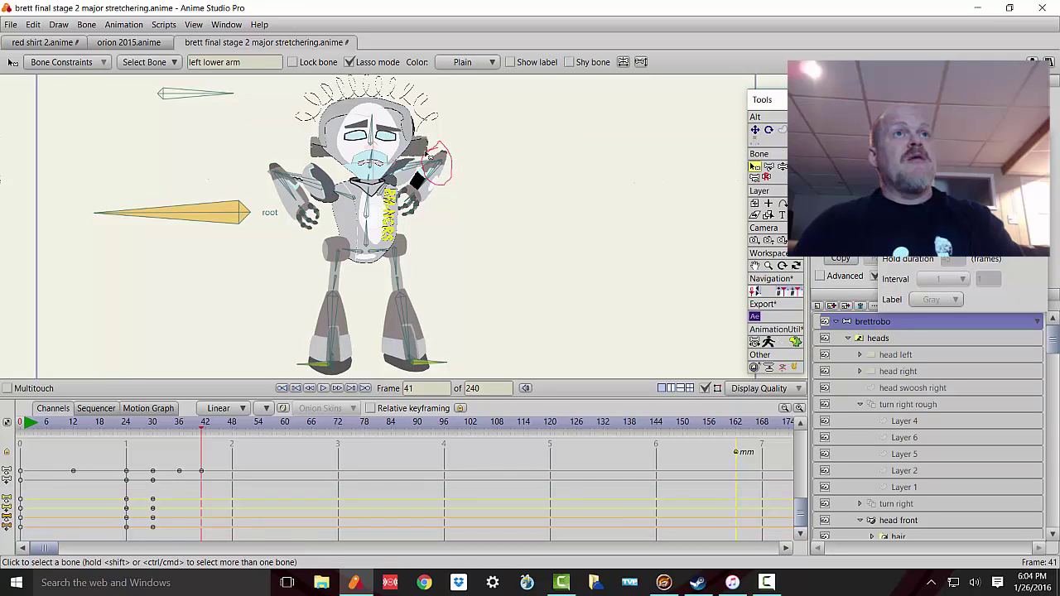
click(430, 176)
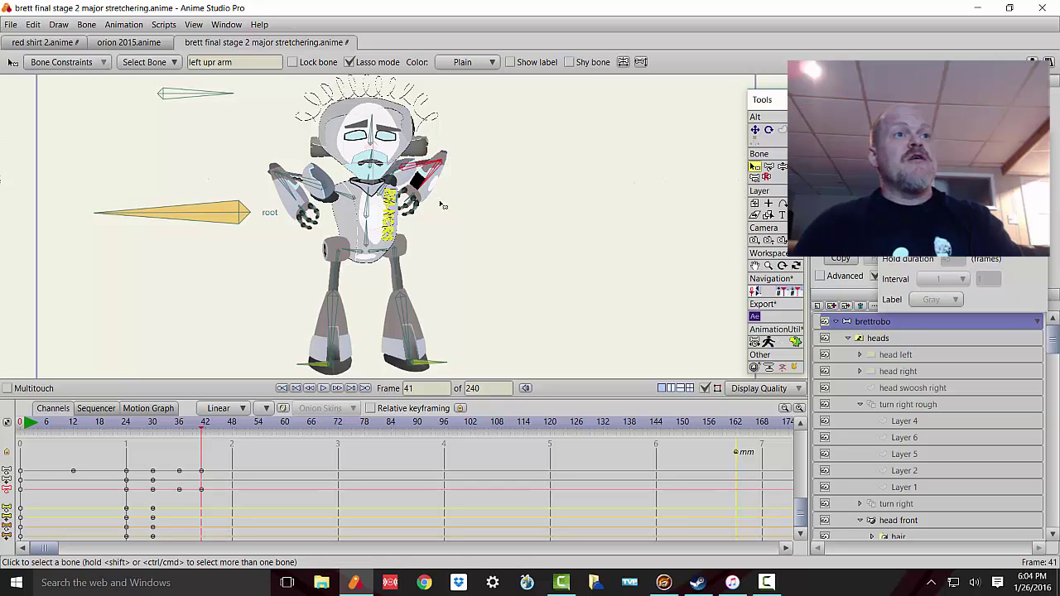
click(86, 24)
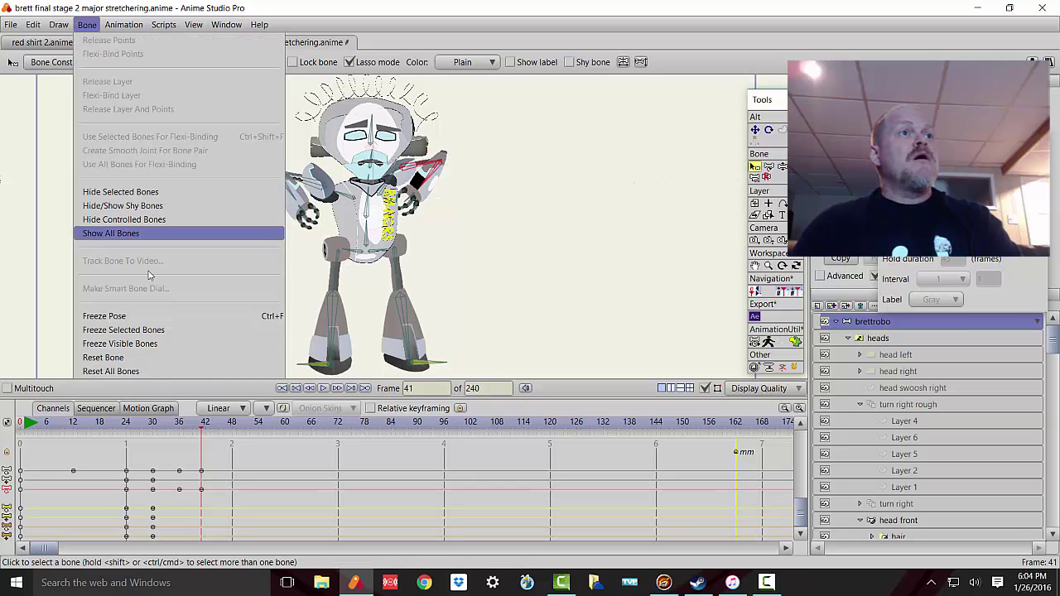
click(163, 331)
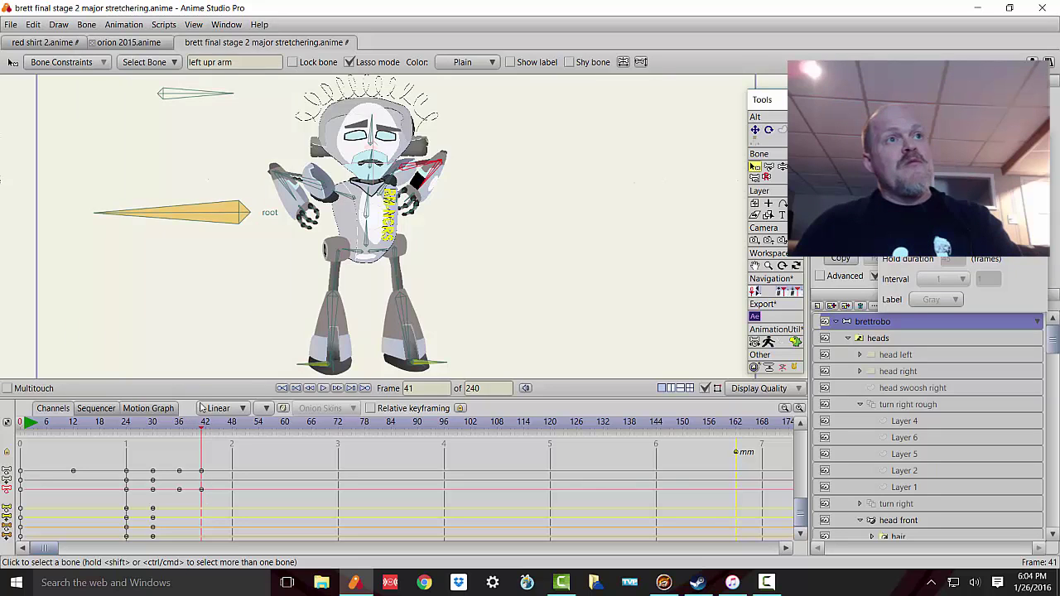
- Swing the arm back out away from the body with a key at frame 48
click(205, 428)
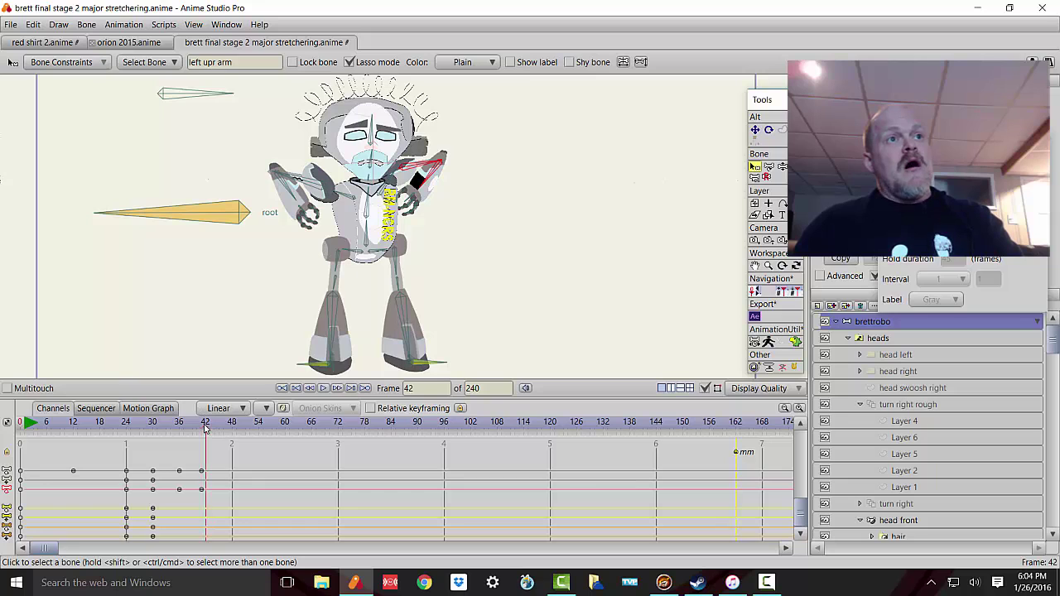
drag(207, 427, 223, 463)
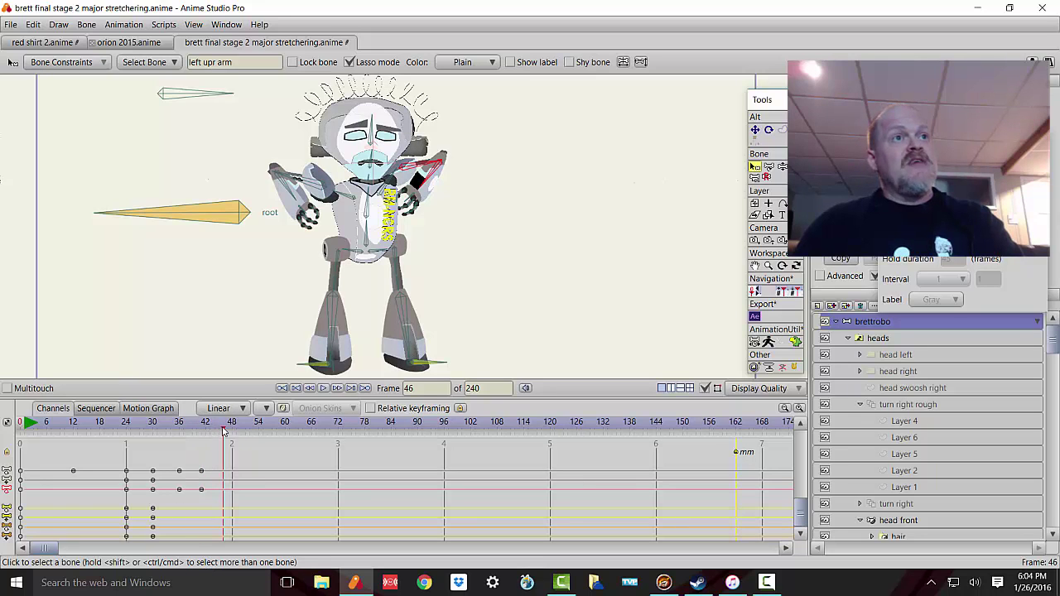
drag(225, 426, 232, 425)
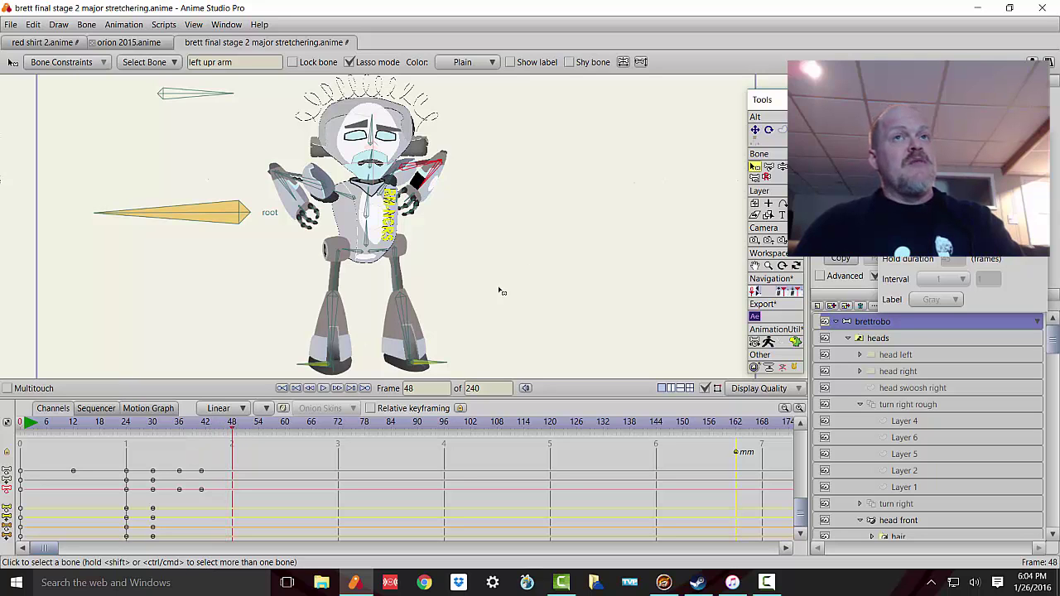
click(781, 167)
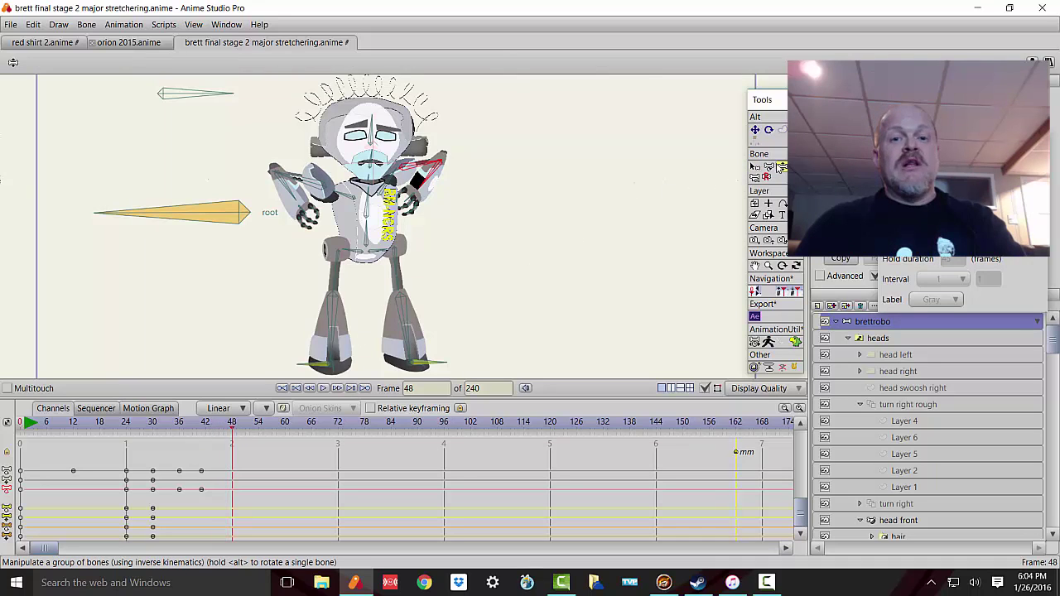
drag(436, 186, 495, 210)
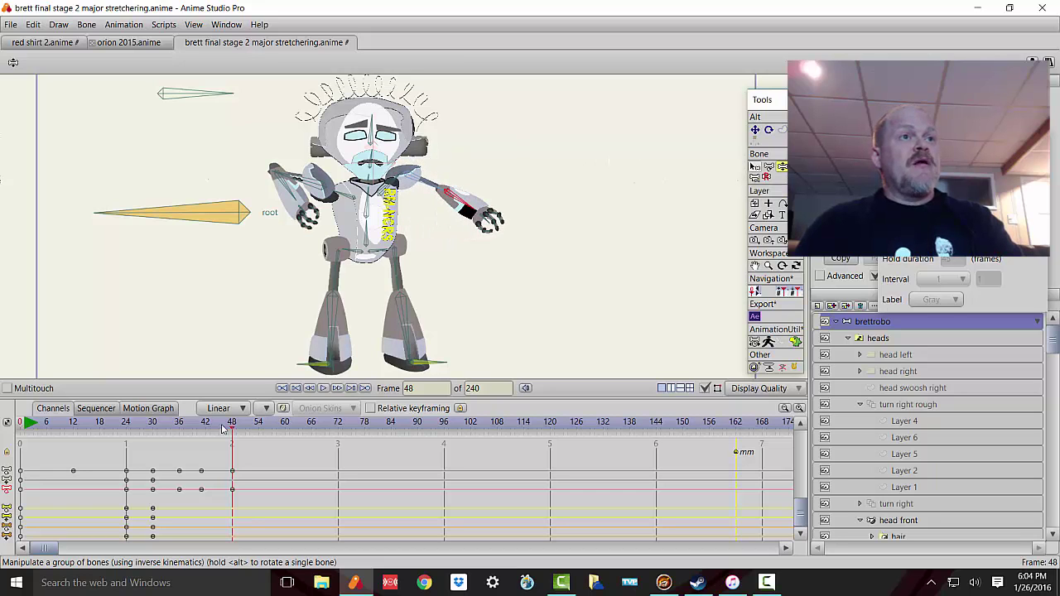
- Tilt and turn the robot's head with a key at frame 54, previewing back toward frame 30
click(210, 430)
drag(211, 430, 258, 425)
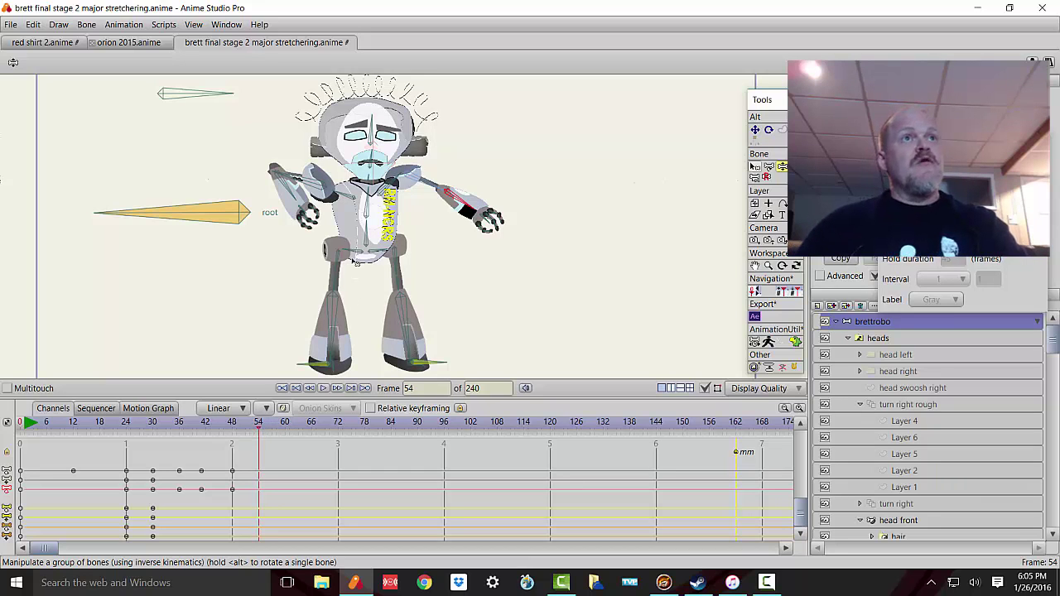
drag(370, 136, 352, 139)
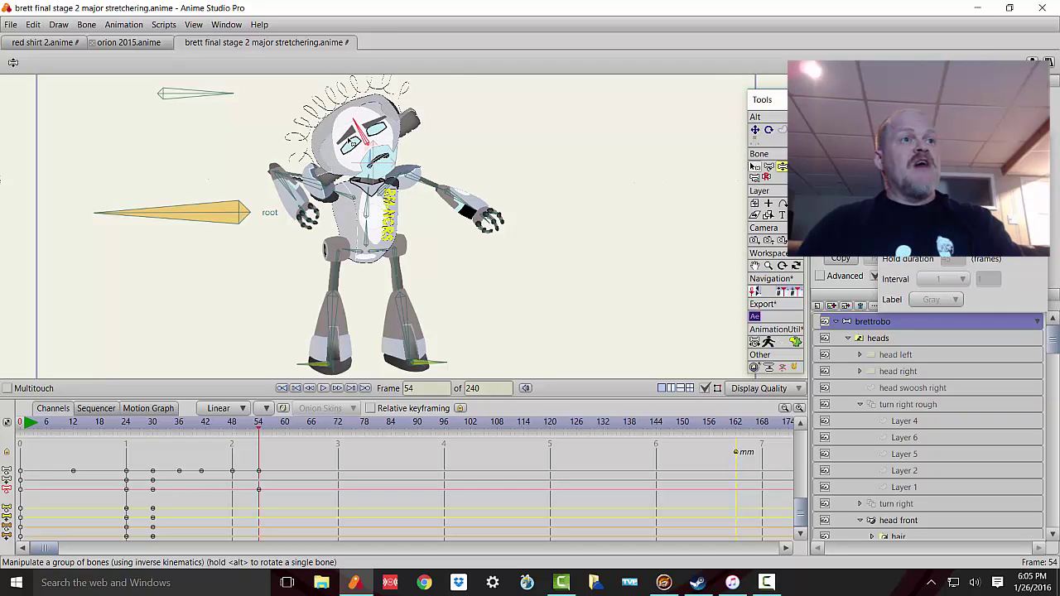
drag(257, 428, 148, 432)
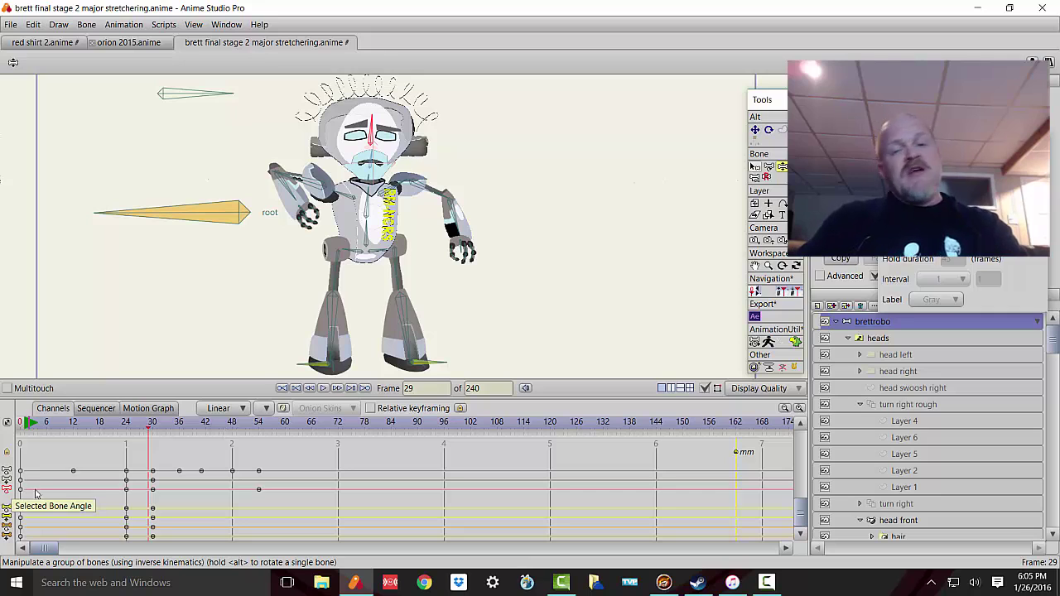
- Set the frame-30 bone angle keyframe's hold duration to 18 and preview the held pose
click(153, 491)
key(ctrl+Right)
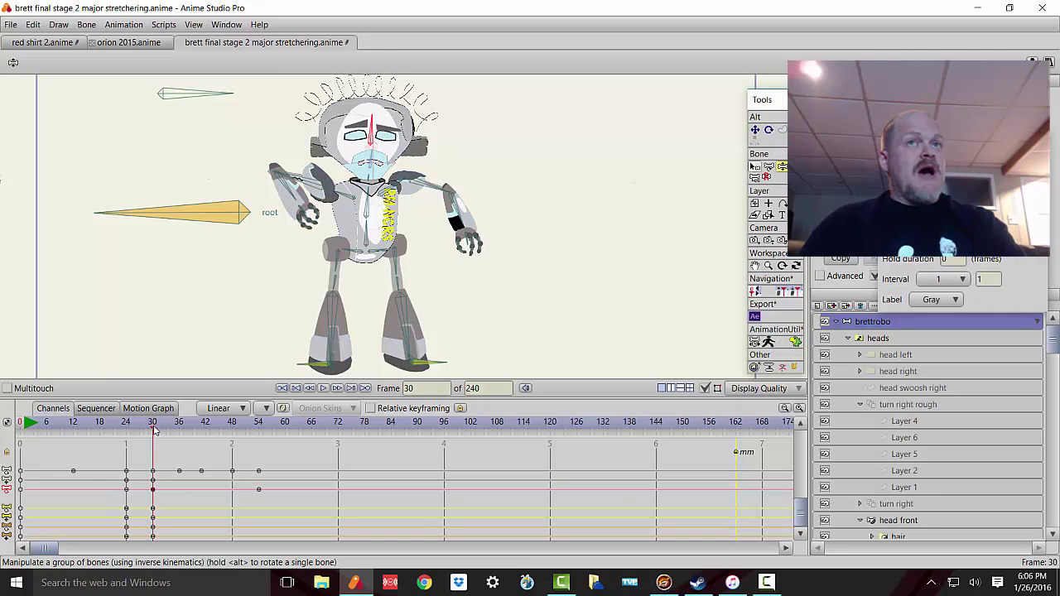
drag(959, 140, 621, 120)
click(617, 236)
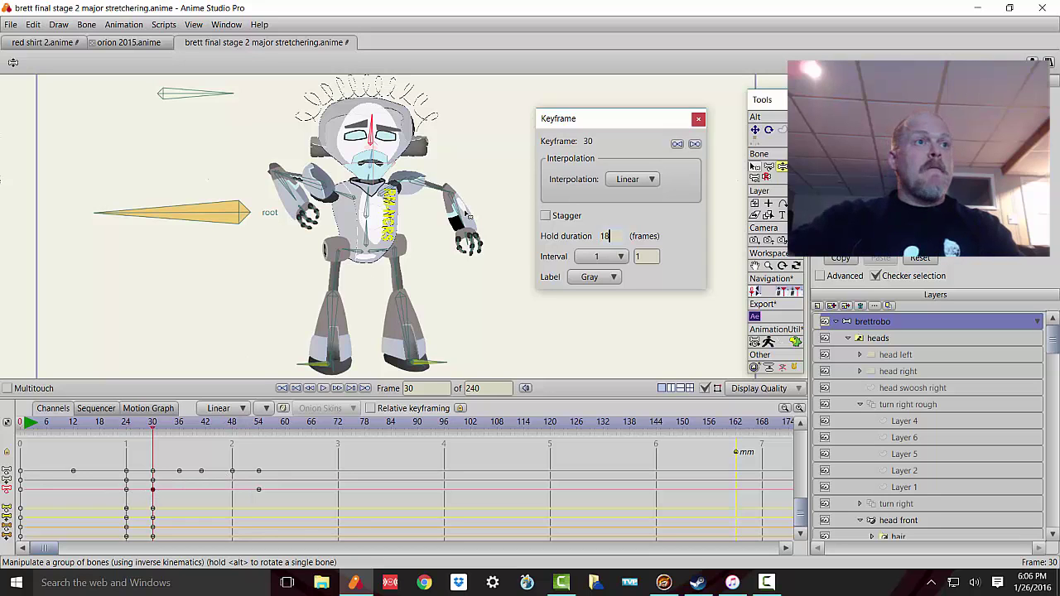
key(Return)
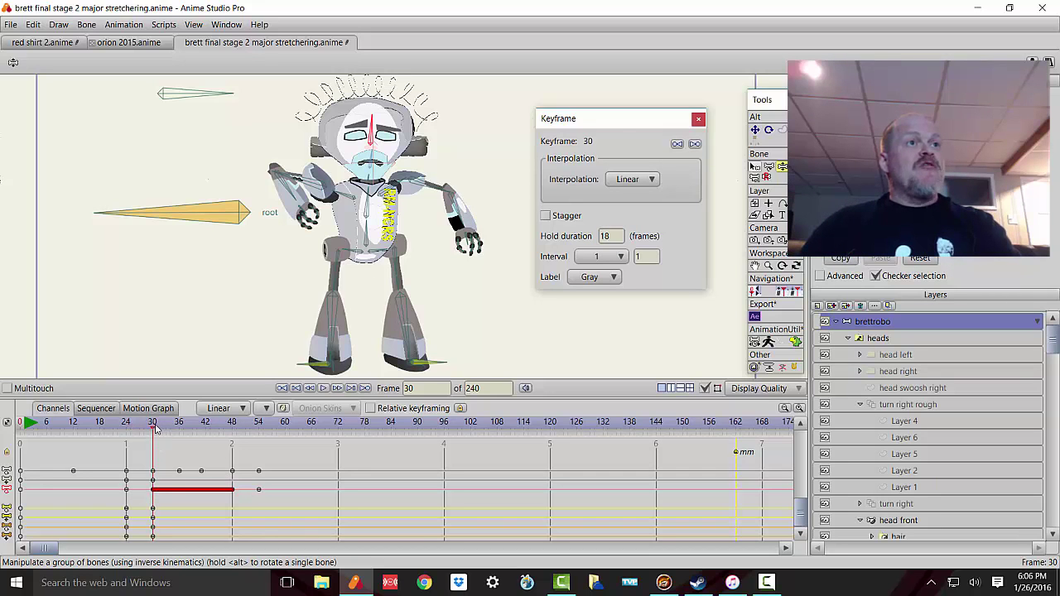
drag(155, 428, 264, 423)
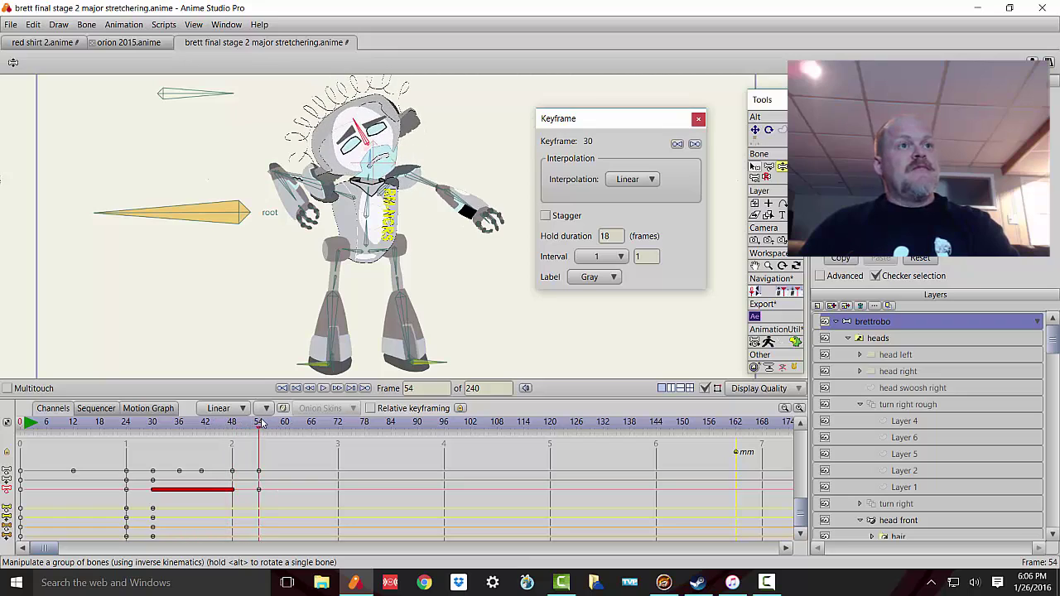